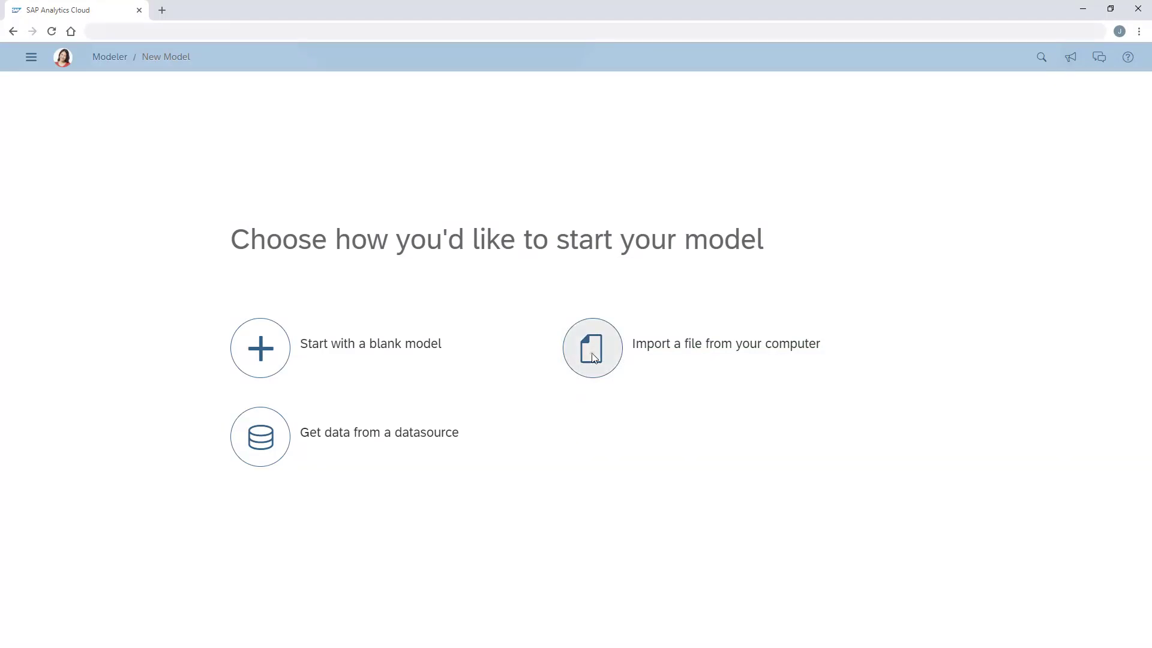
Step: Import BestRun_Pivot.xlsx as a draft with 'Use first row as column headers' turned off
left_click(591, 354)
left_click(457, 352)
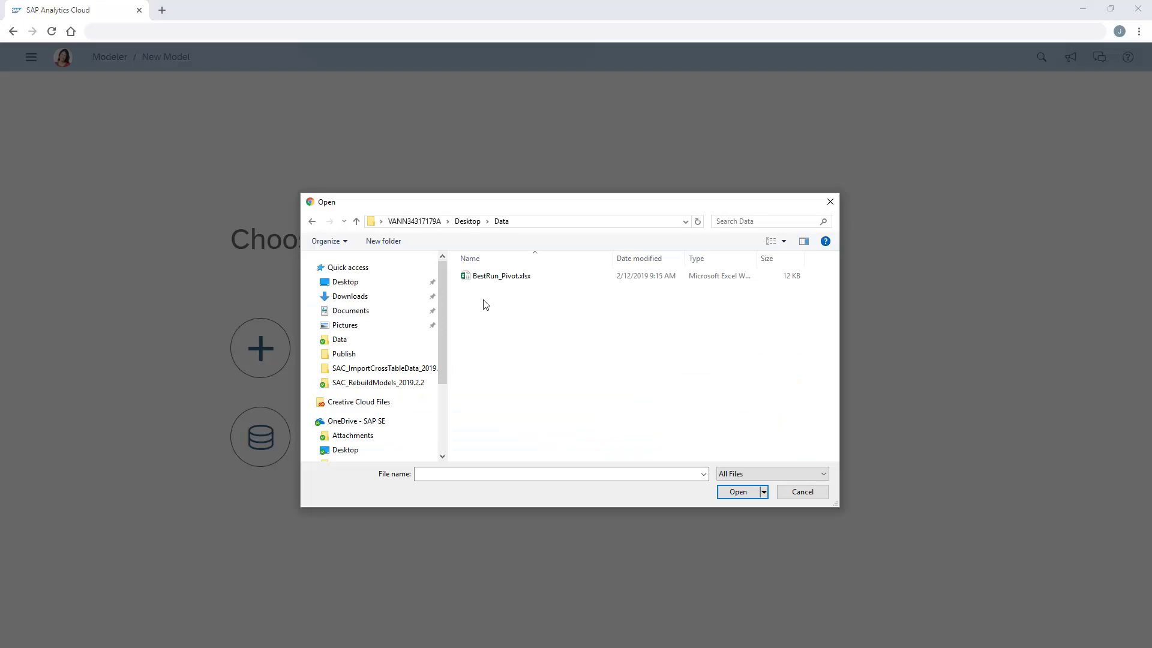
left_click(496, 285)
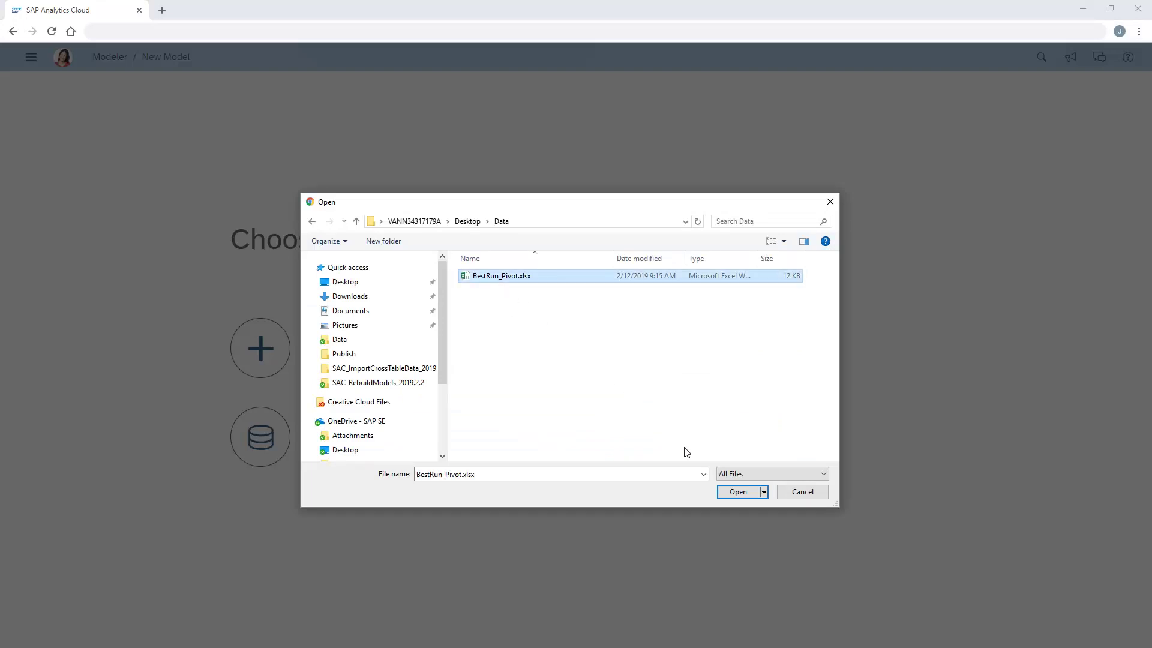
left_click(737, 492)
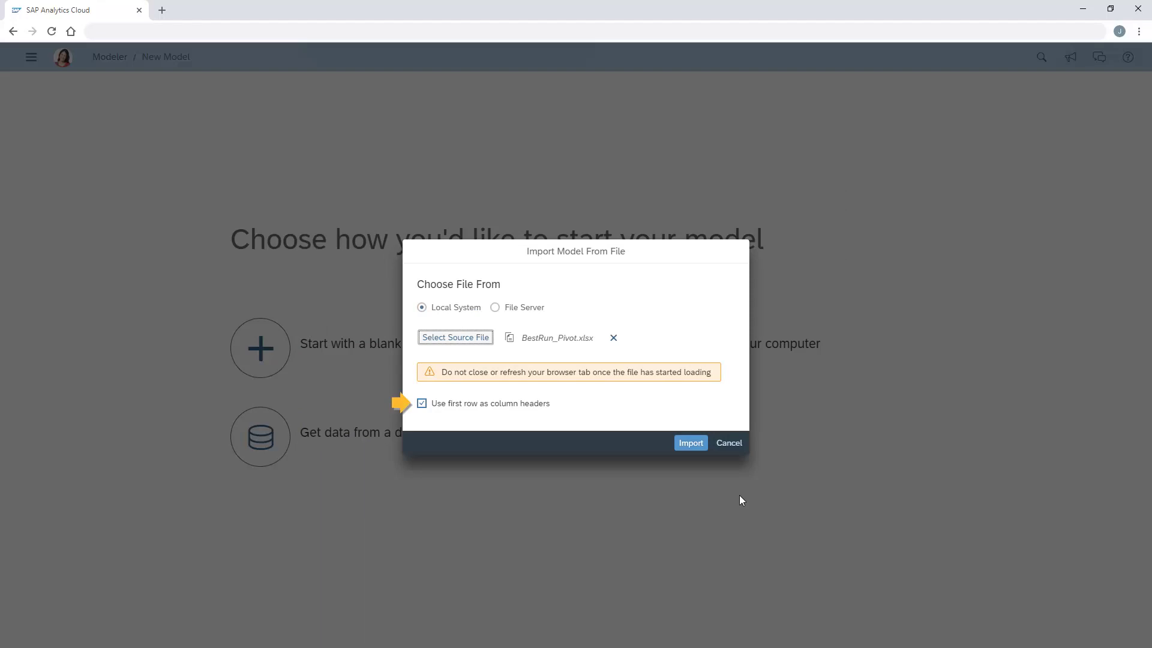
left_click(422, 404)
left_click(691, 444)
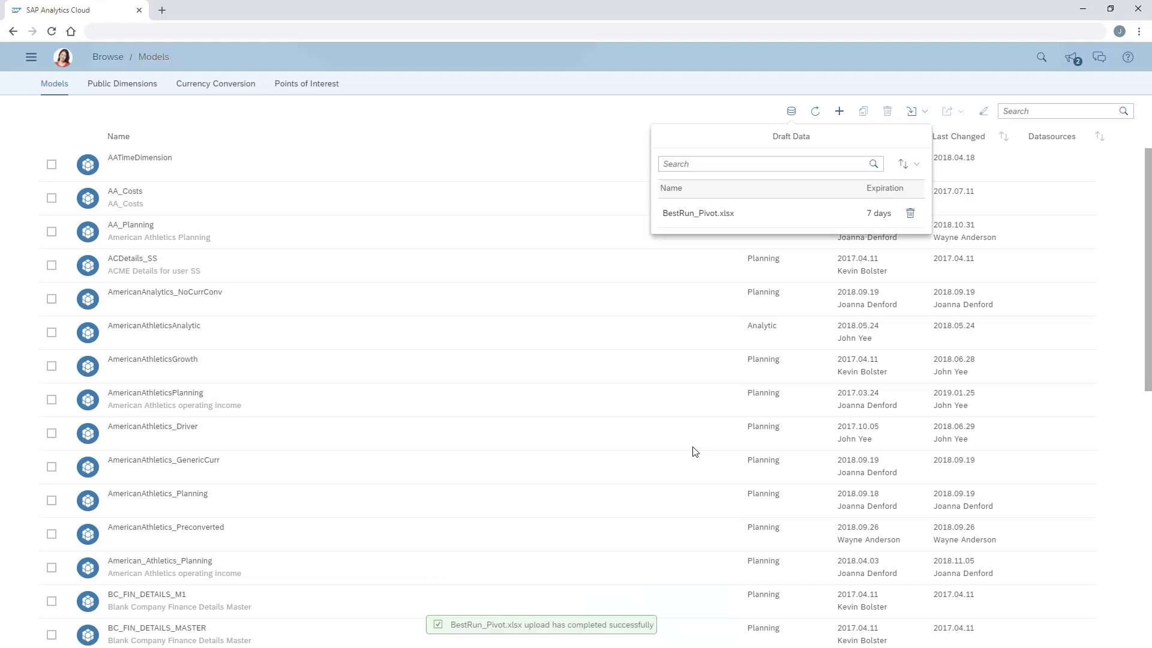
Step: Open the BestRun_Pivot.xlsx draft and begin an unpivot transform on its data
left_click(689, 221)
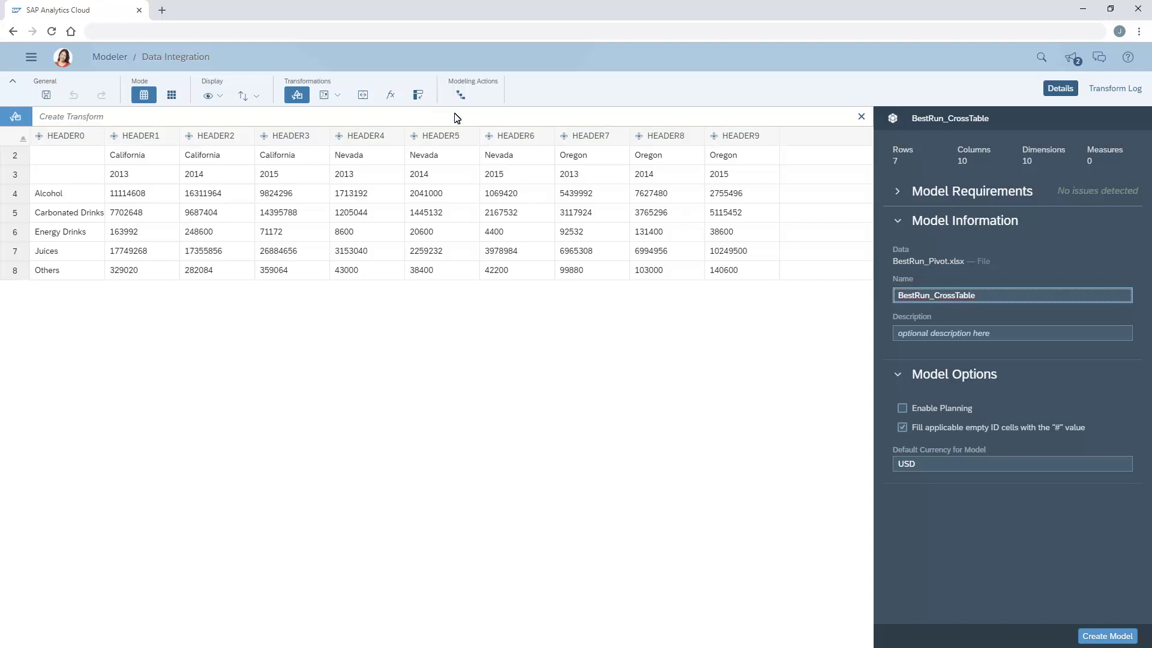
left_click(418, 96)
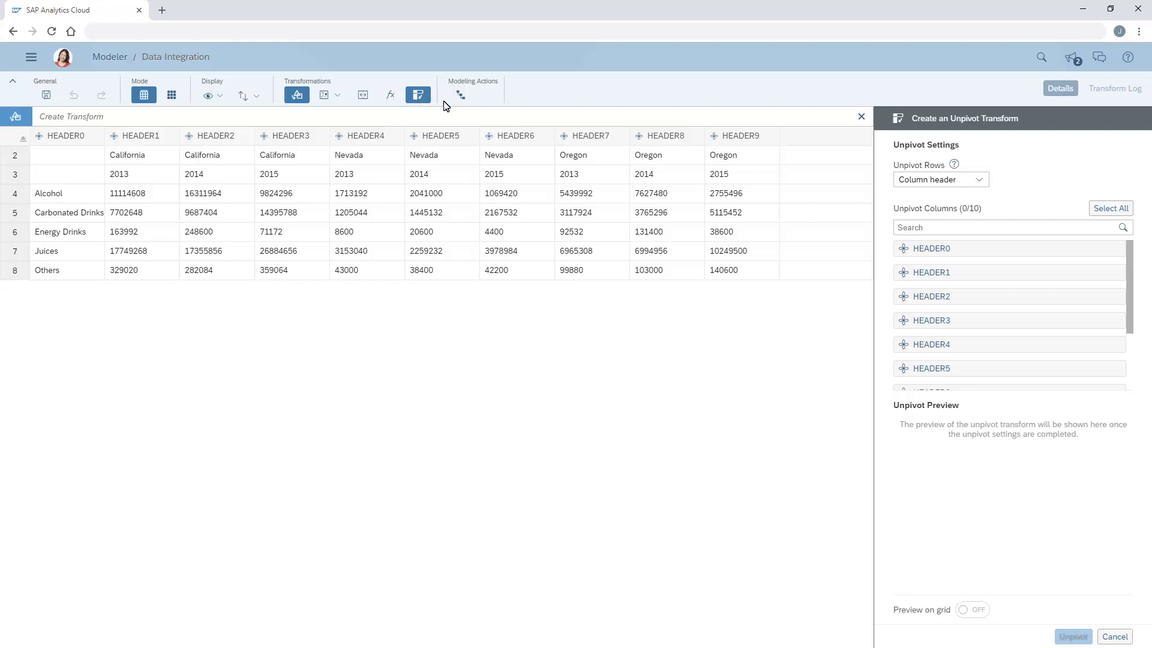
Step: Unpivot the first 2 rows across all columns except HEADER0, with grid preview on
left_click(980, 182)
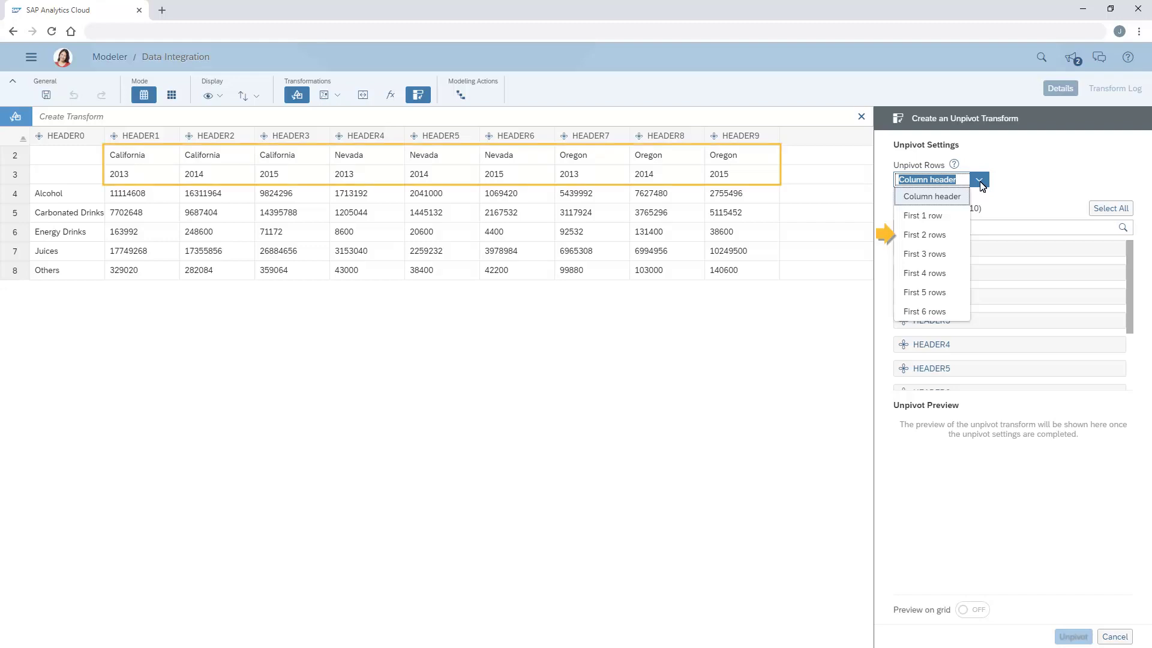
left_click(924, 237)
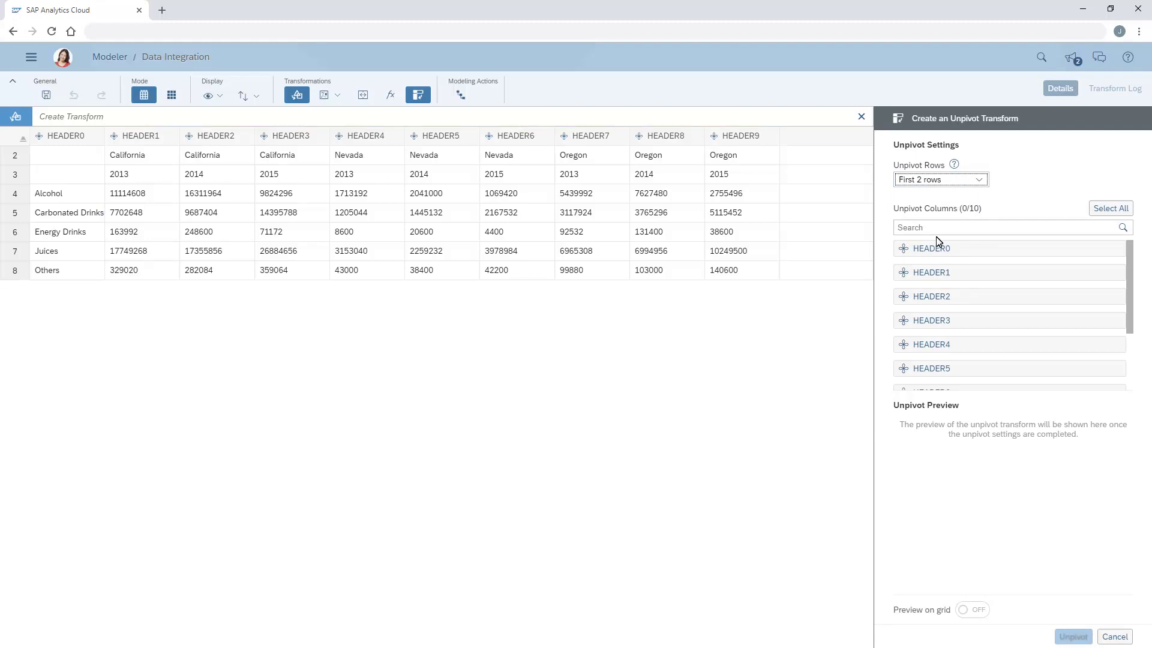
left_click(1112, 209)
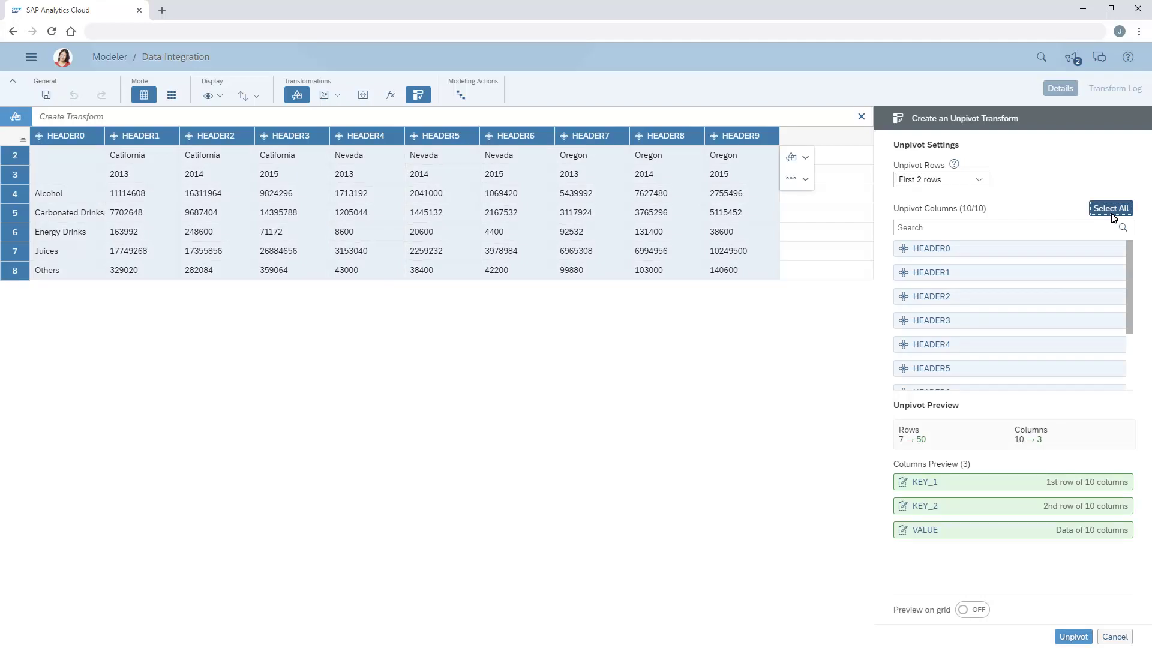
left_click(933, 255)
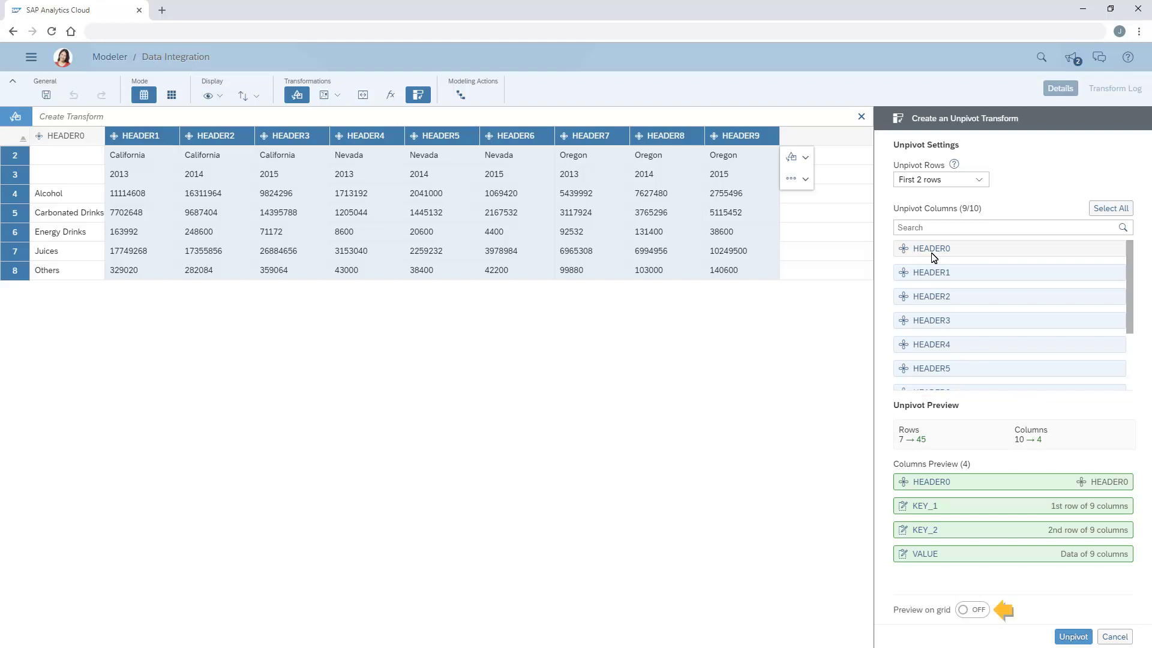
left_click(973, 609)
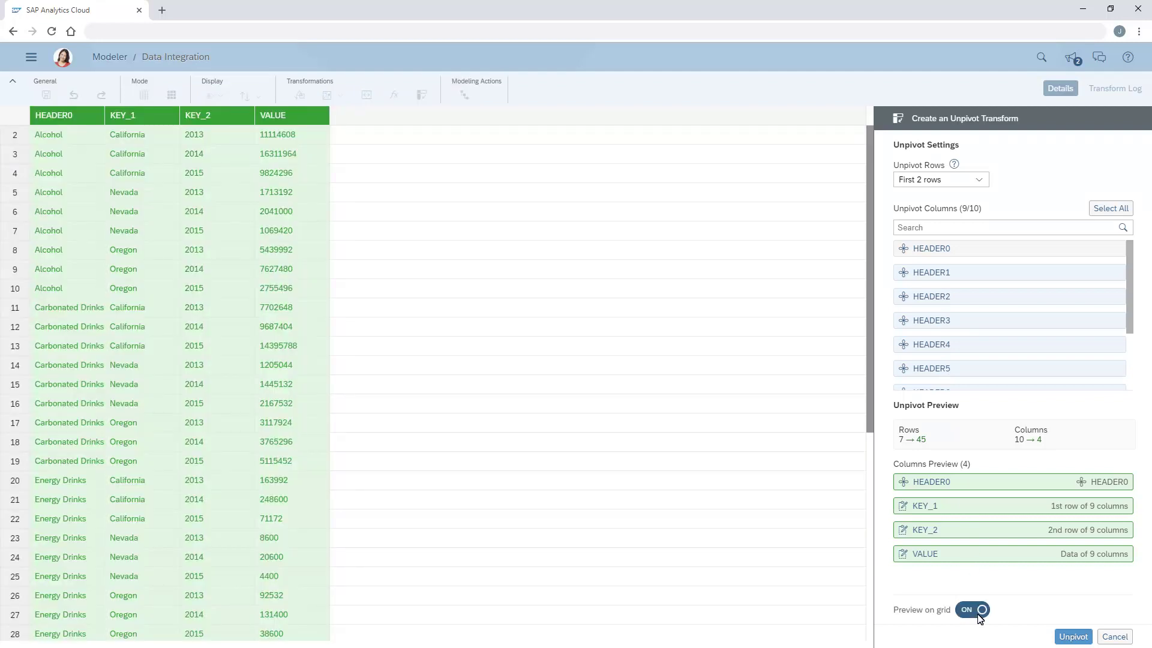
Step: Apply the unpivot and confirm the 'Unpivot 9 columns' entry in the Transform Log
left_click(1074, 637)
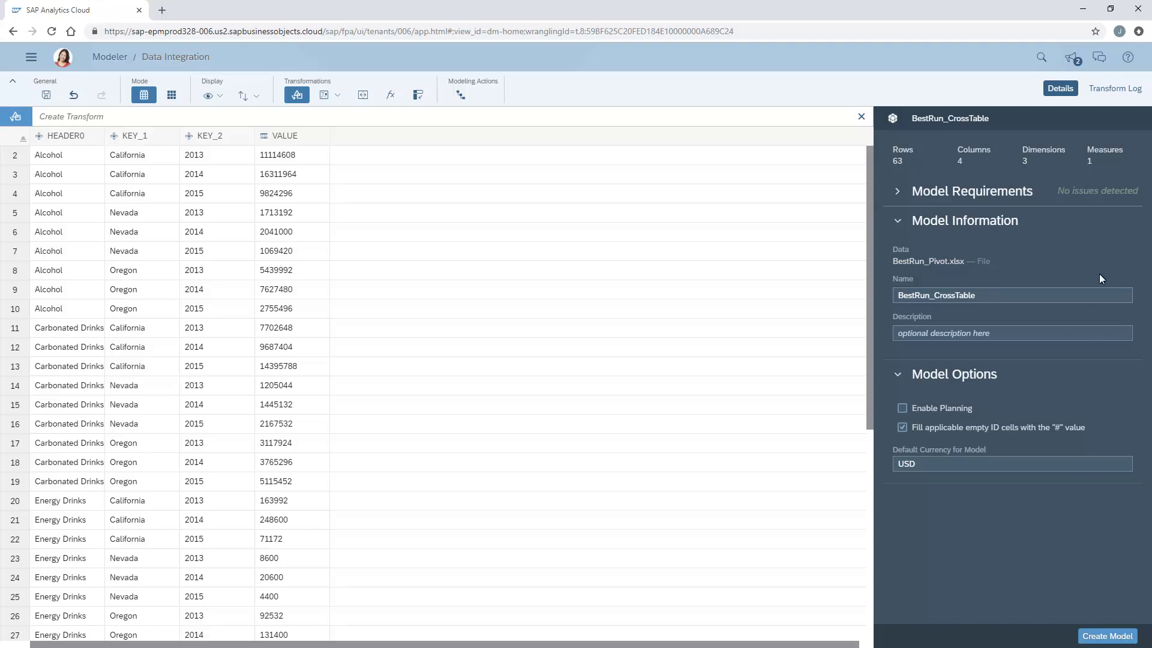
left_click(1114, 91)
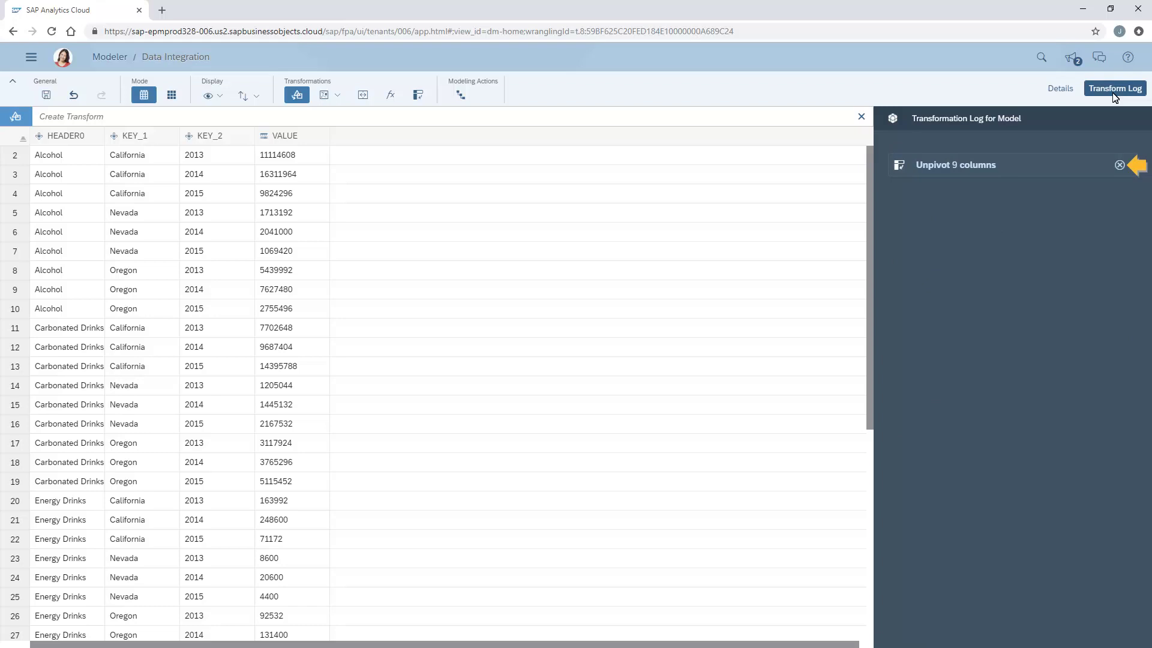
left_click(1061, 91)
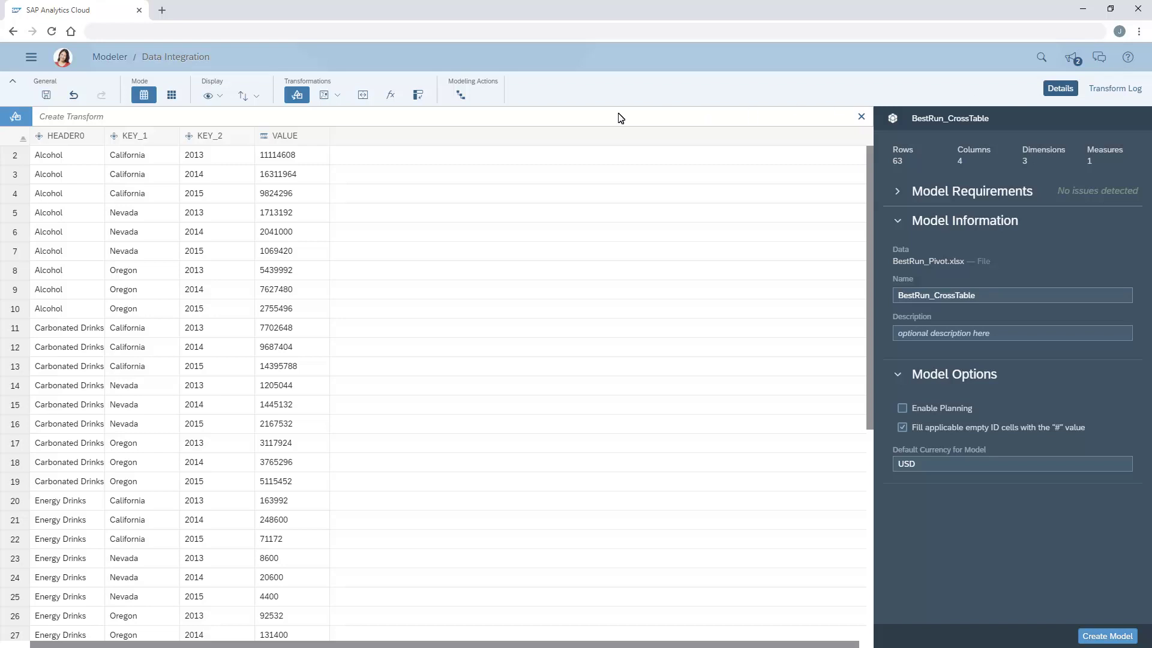
Step: Rename HEADER0, KEY_1, KEY_2 and VALUE to Product, State, Date and QuantitySold
left_click(66, 139)
left_click(137, 141)
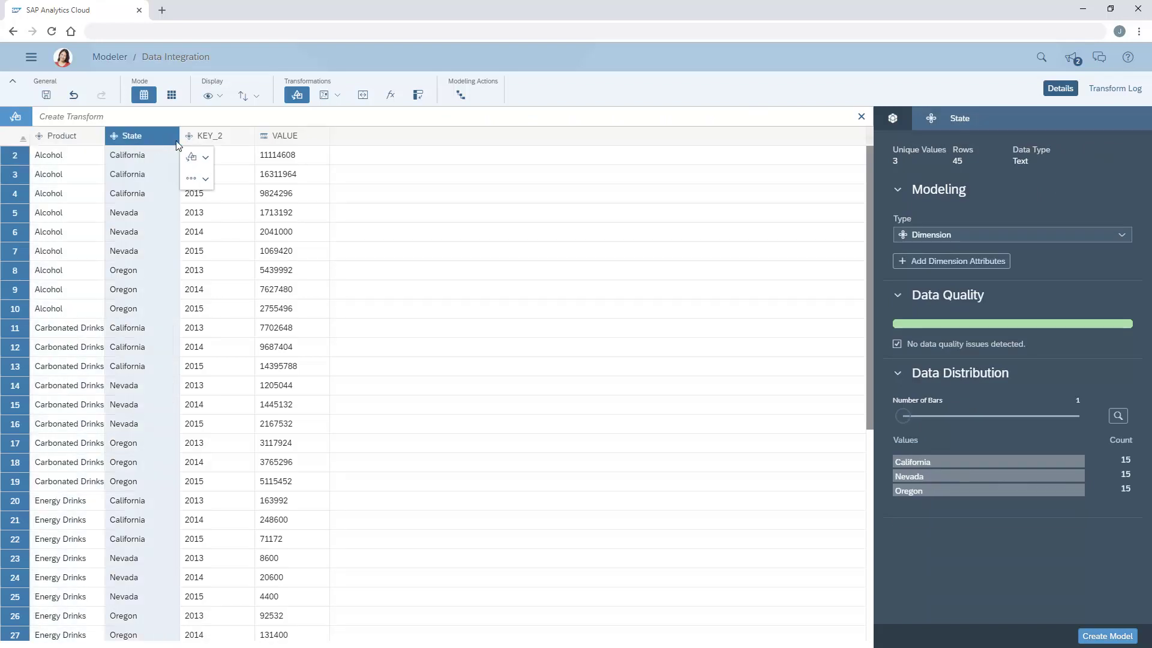
left_click(207, 137)
left_click(283, 139)
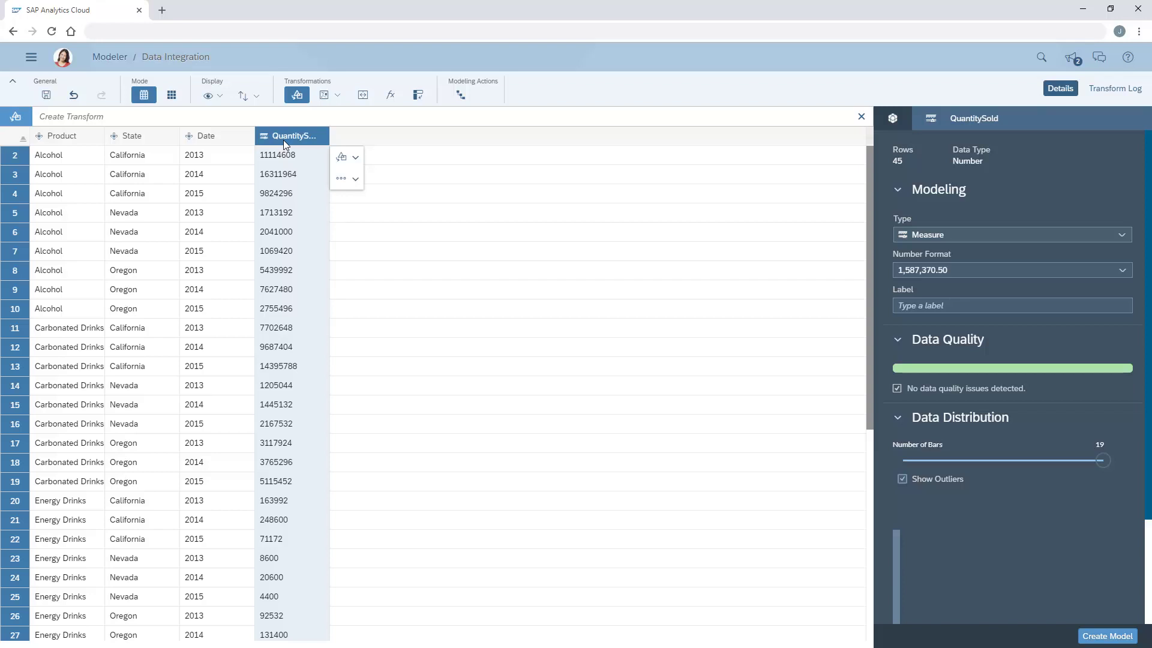
Step: Set the Date column's type to Date (YYYY) and request model creation
left_click(207, 140)
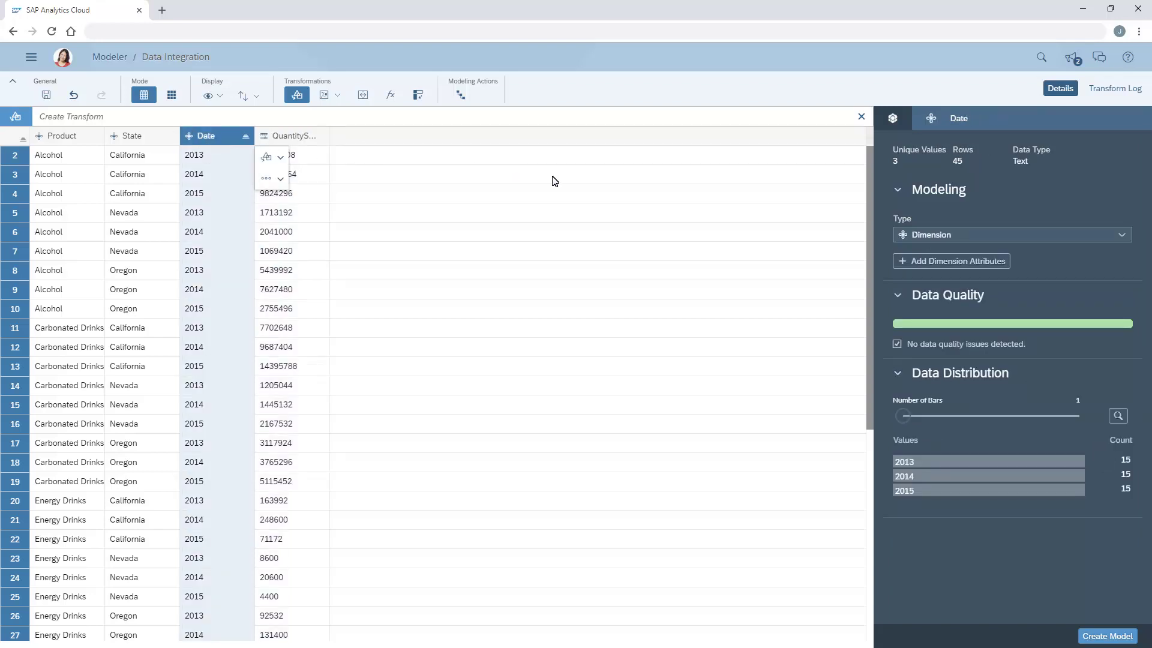
left_click(1121, 236)
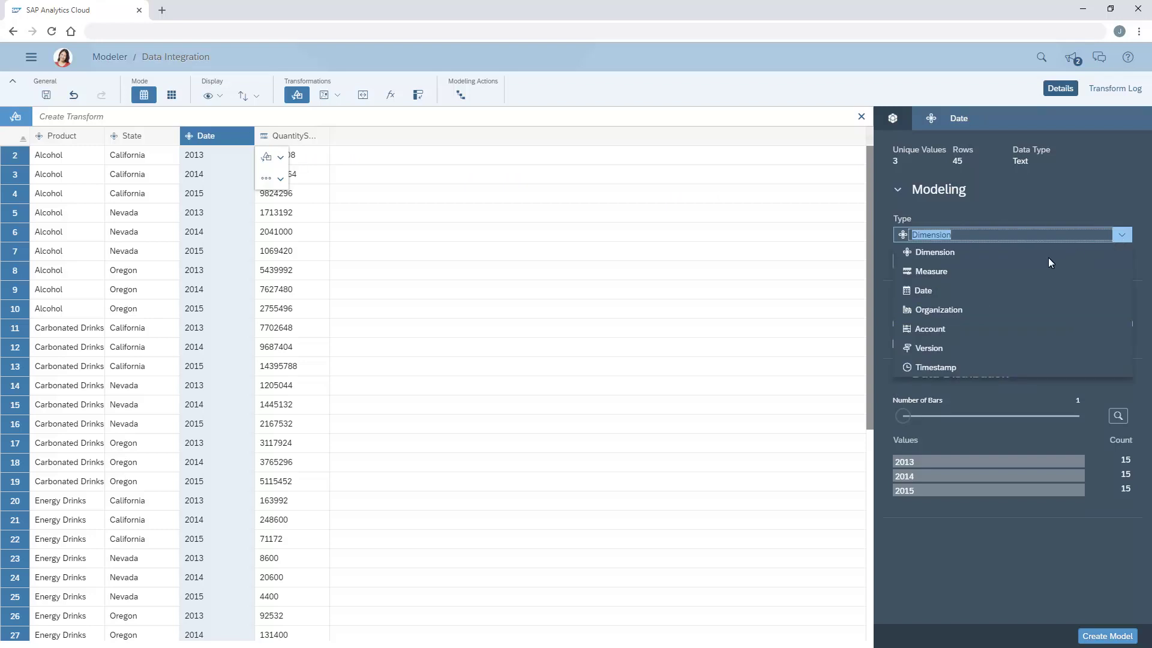
left_click(923, 293)
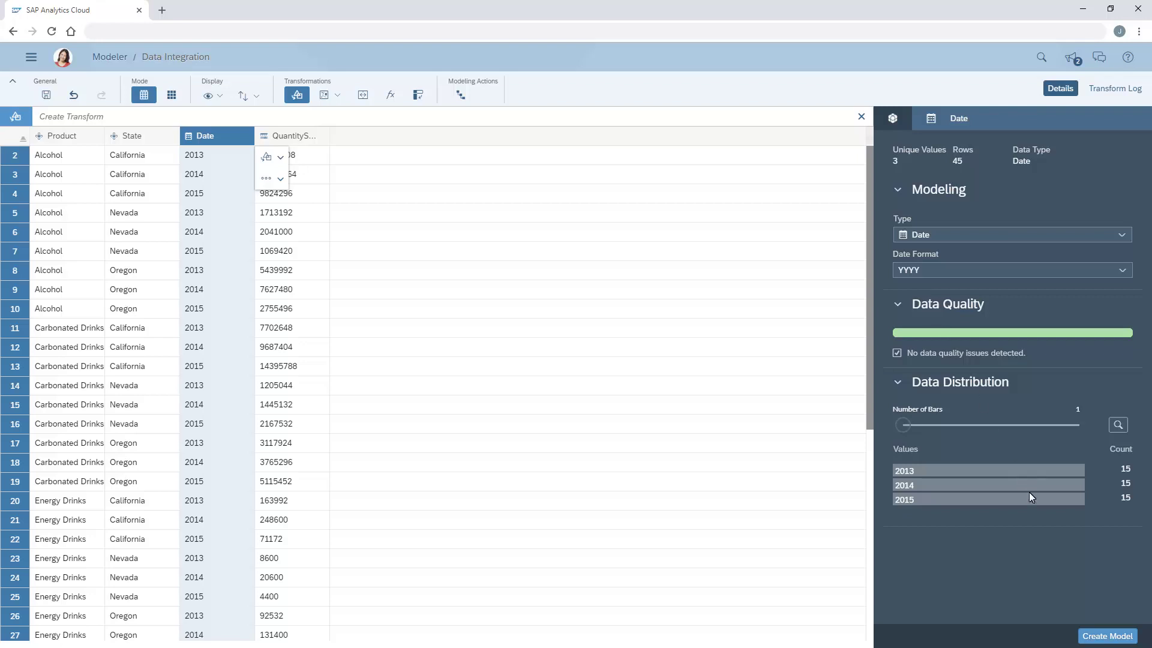
left_click(1105, 636)
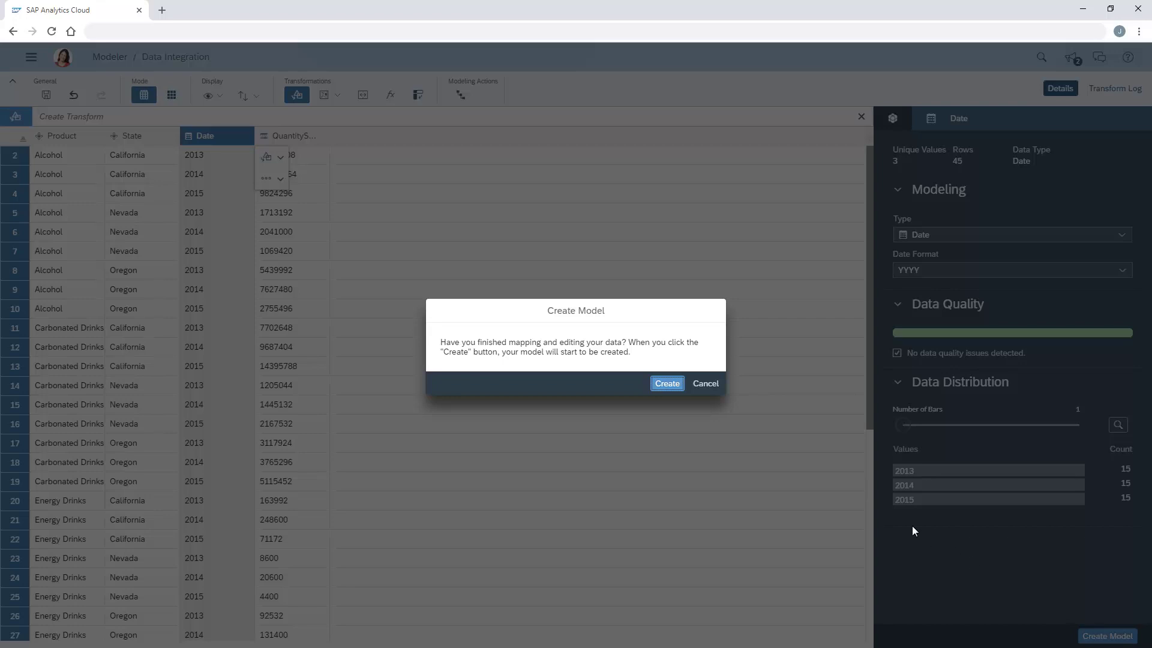
Step: Confirm creation of the BestRun_CrossTable model with 45 imported rows
left_click(668, 385)
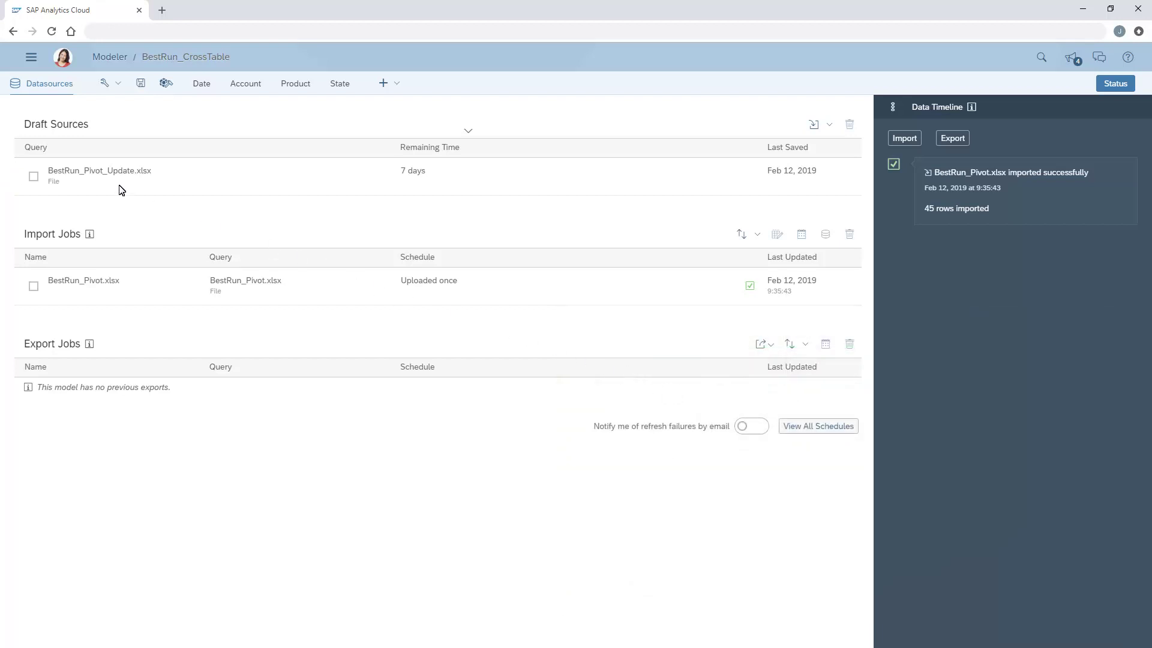
Step: Open the BestRun_Pivot_Update.xlsx draft, show Model Requirements, and begin an unpivot transform
left_click(94, 176)
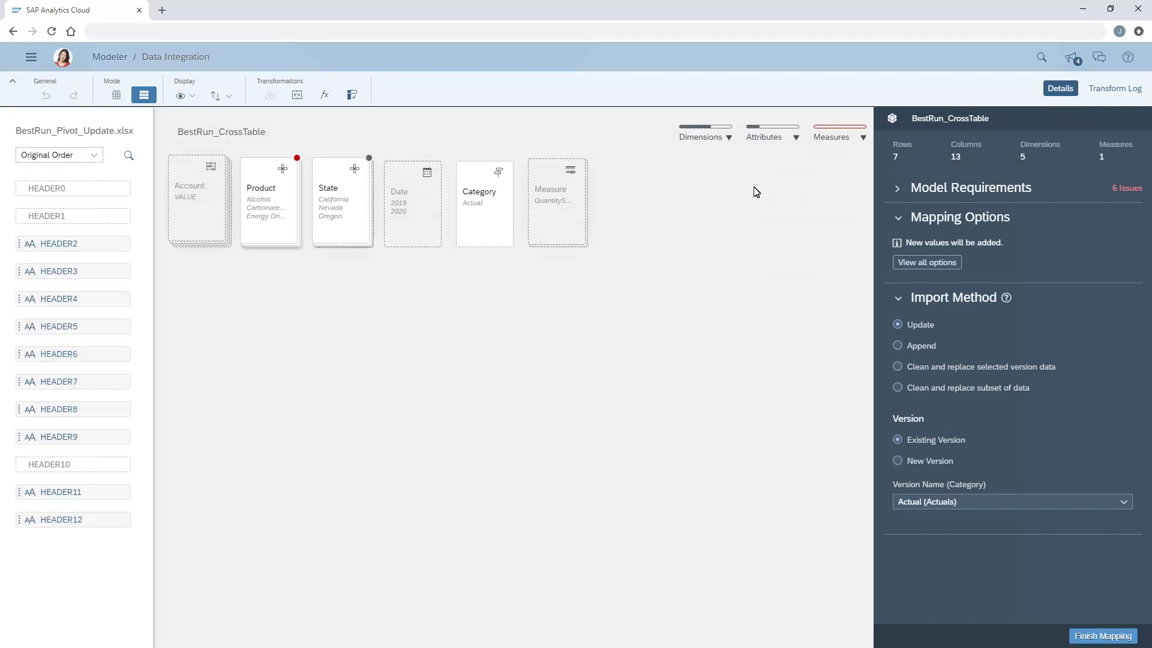
left_click(897, 189)
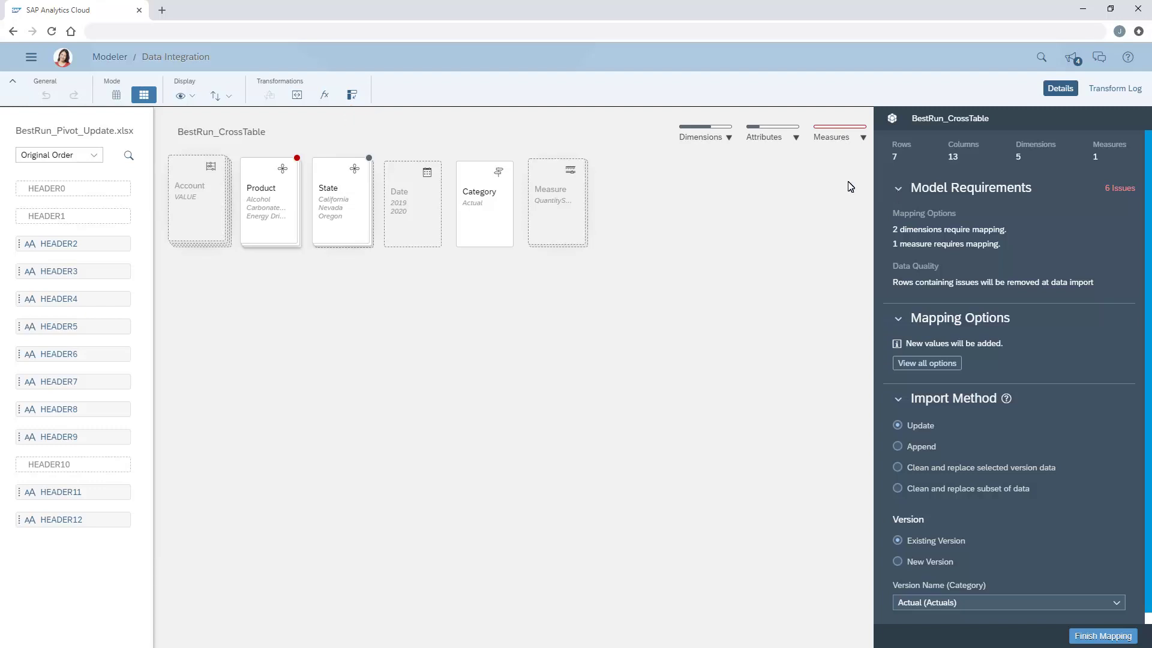
left_click(353, 96)
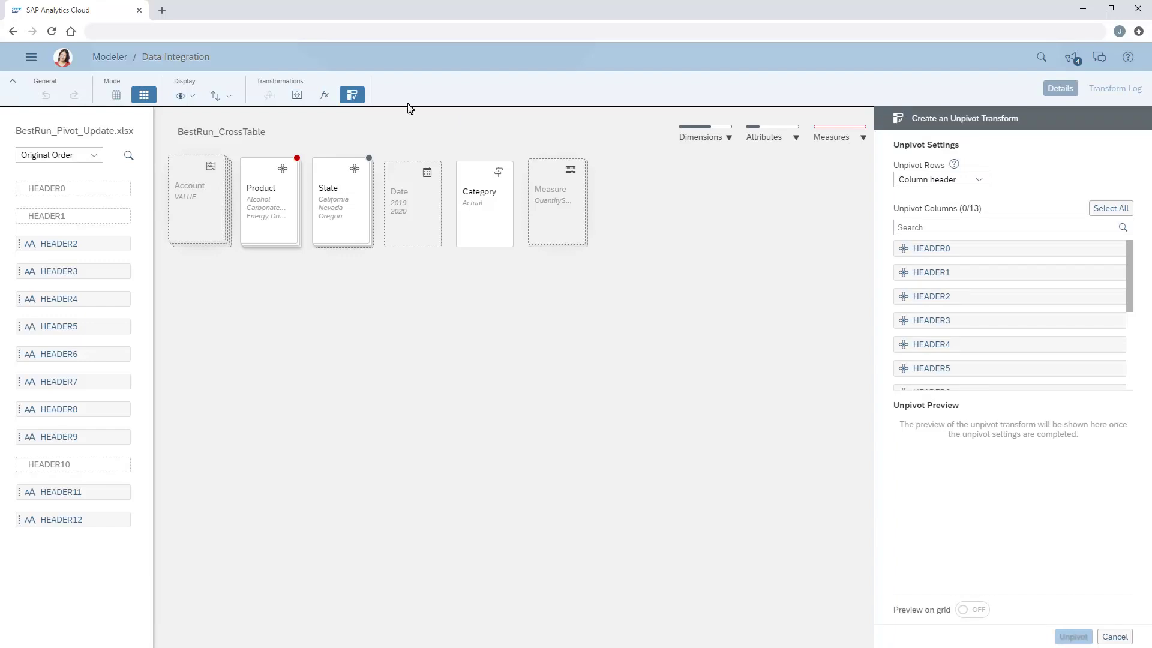
Step: Unpivot the update file's first 2 rows across all 12 columns except HEADER0
left_click(981, 181)
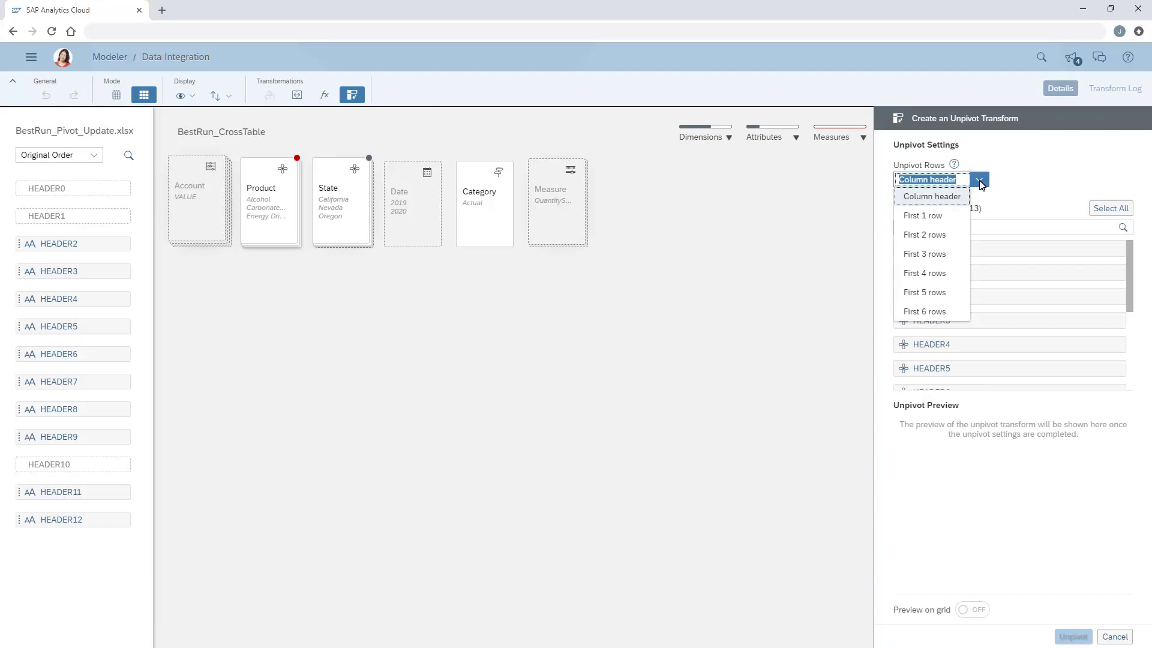
left_click(923, 238)
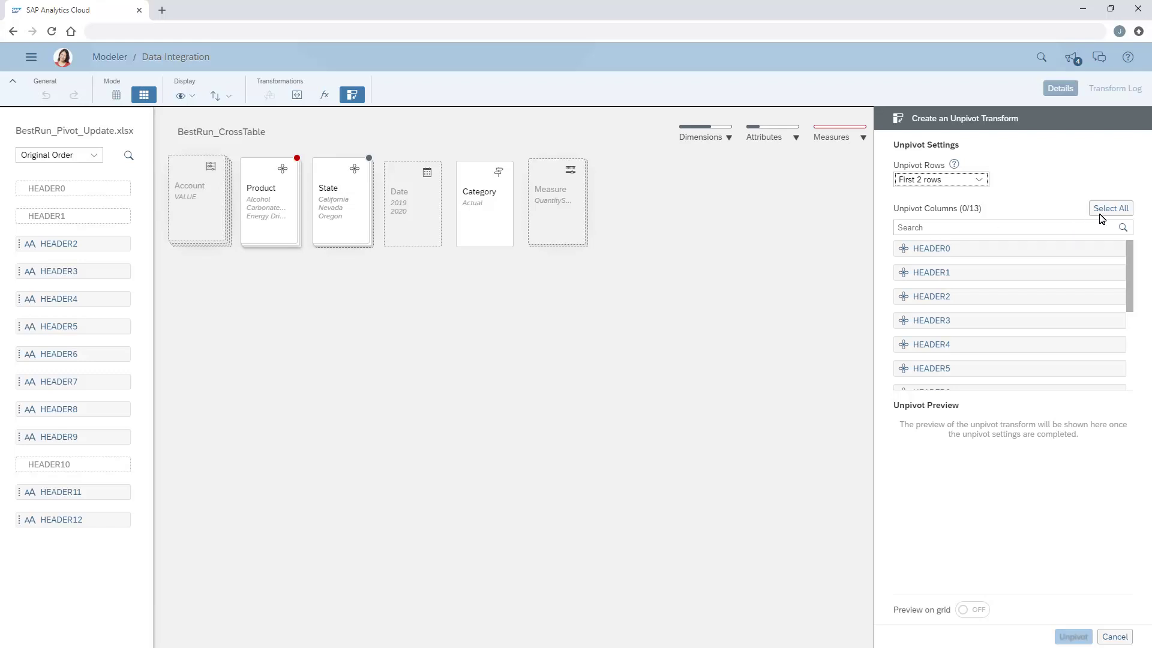
left_click(1113, 212)
left_click(931, 252)
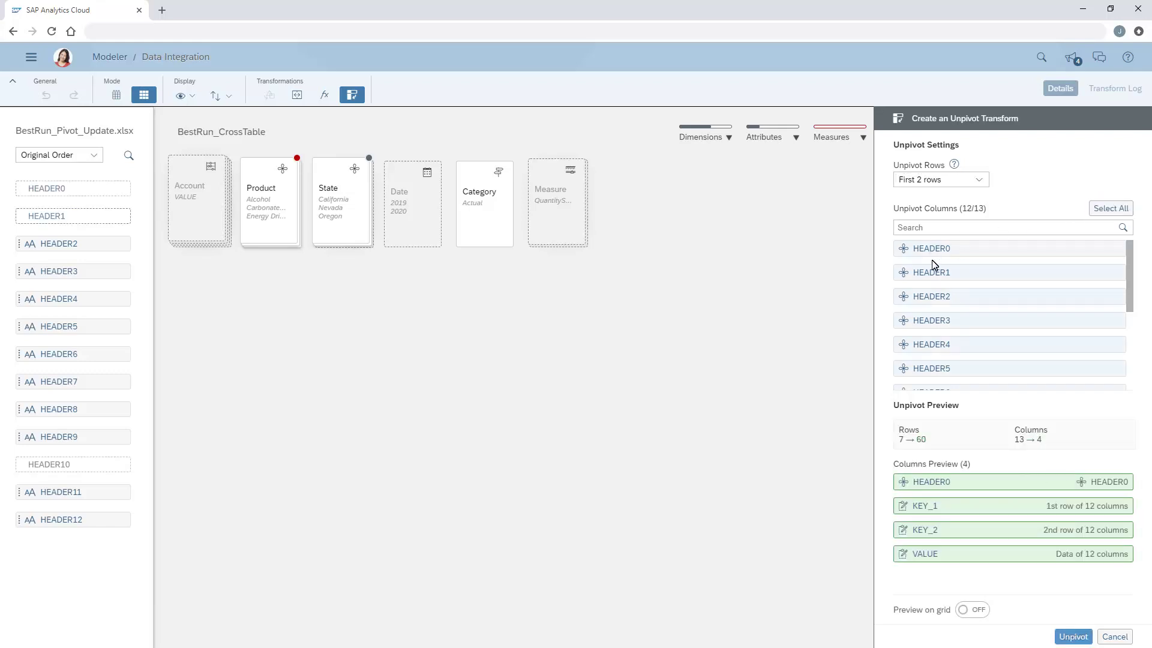
left_click(977, 611)
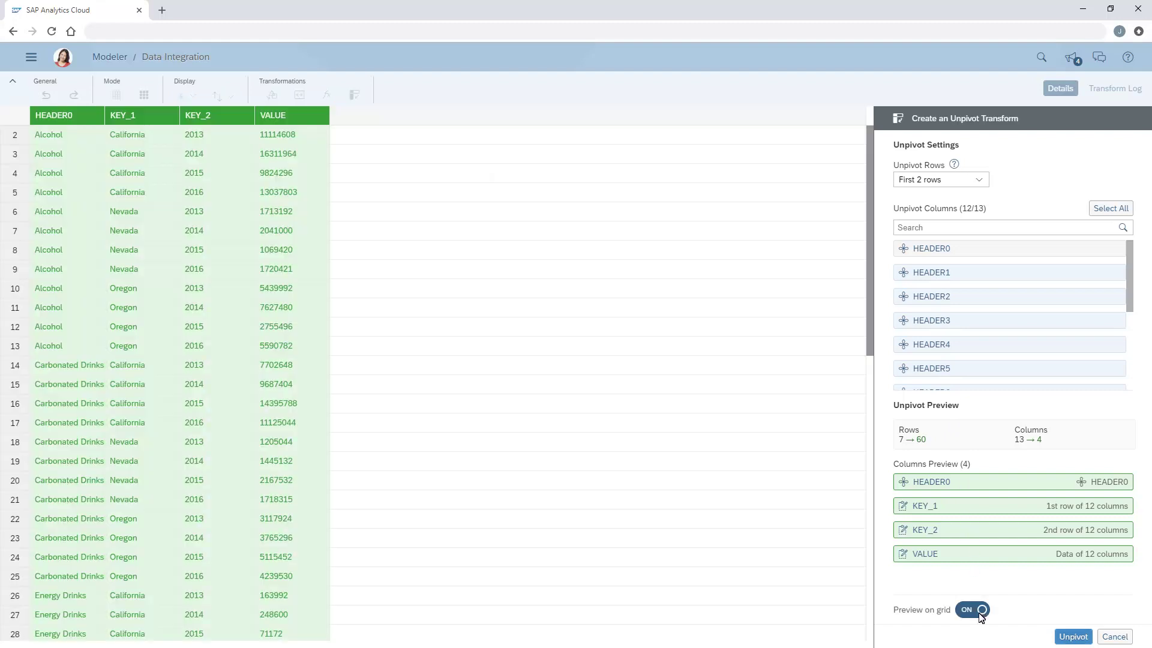
left_click(1073, 637)
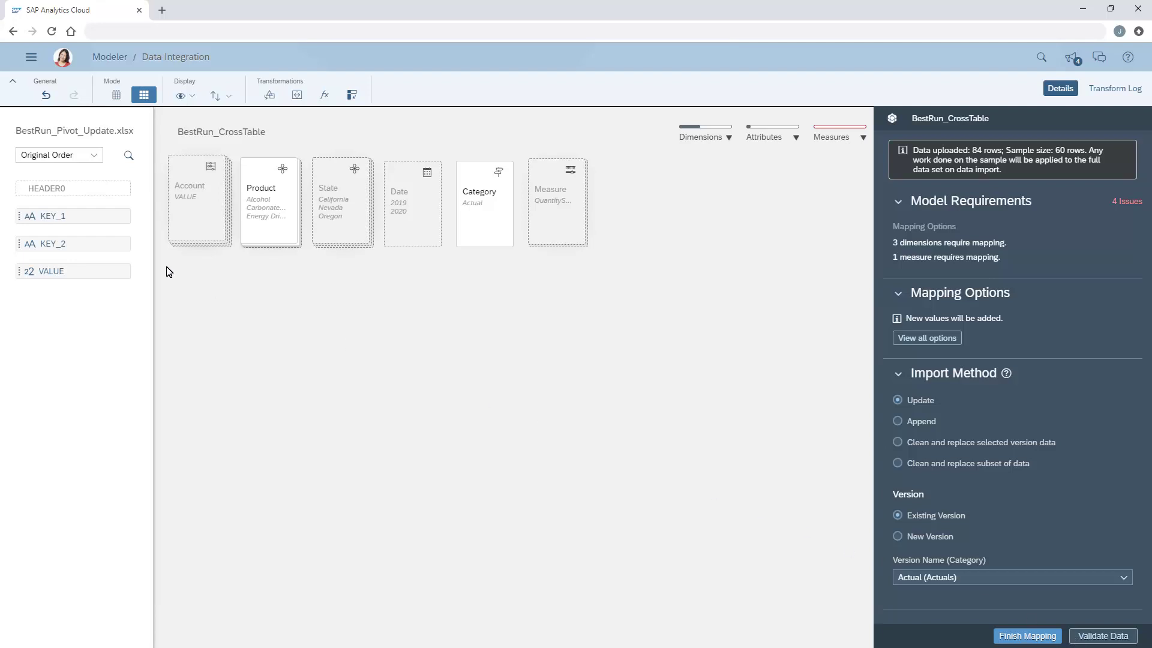
Step: Map KEY_1 to State, KEY_2 to Date and VALUE to QuantitySold, then finish mapping
left_click_drag(53, 220, 339, 196)
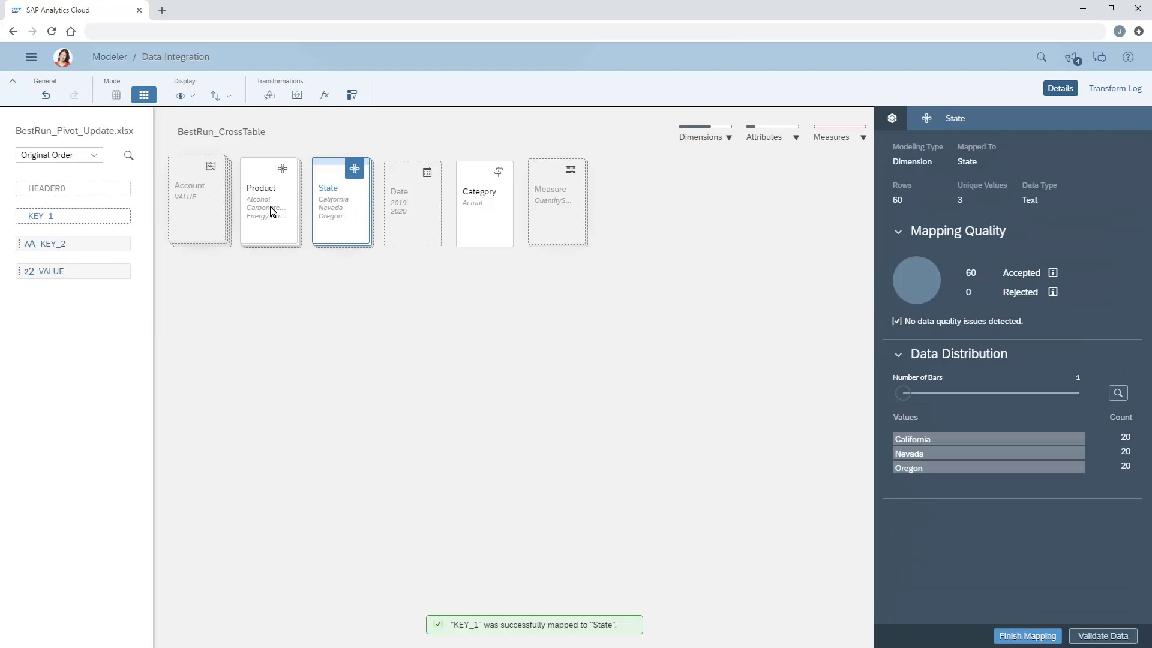
left_click_drag(60, 251, 420, 204)
left_click(557, 215)
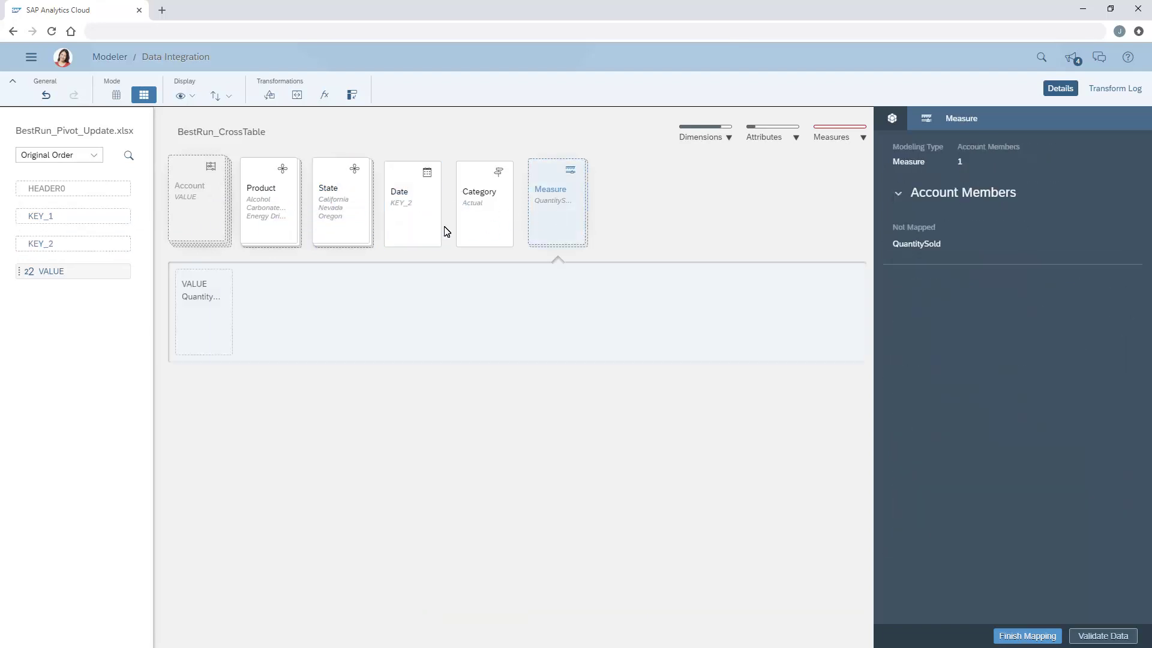
left_click_drag(54, 275, 201, 315)
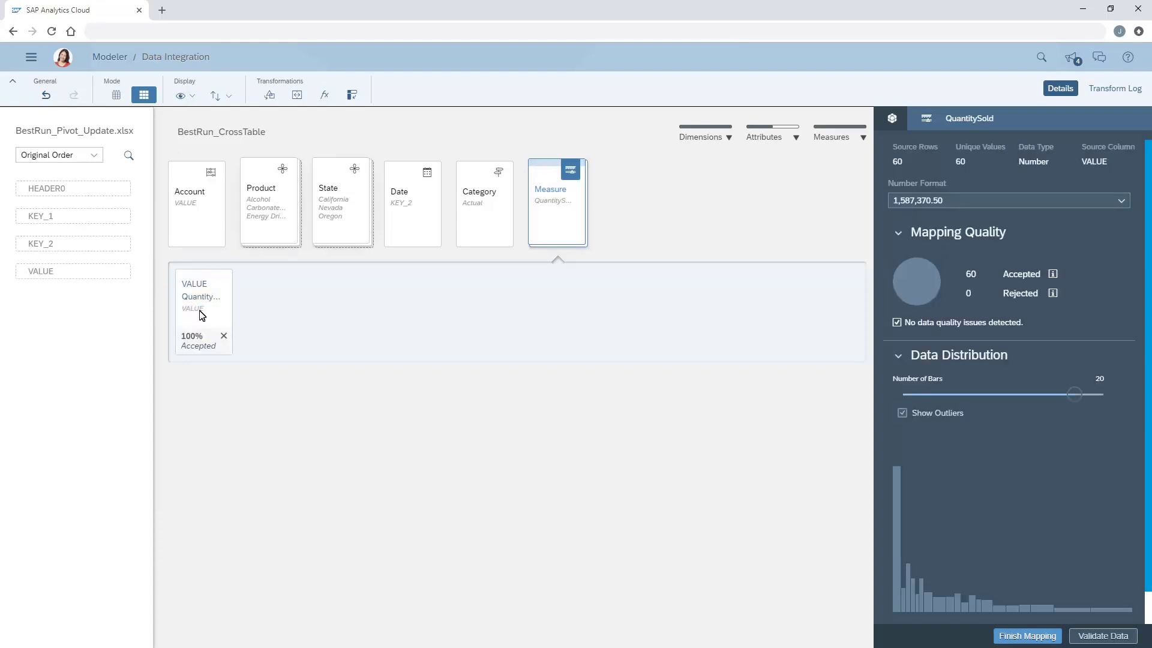
left_click(1028, 637)
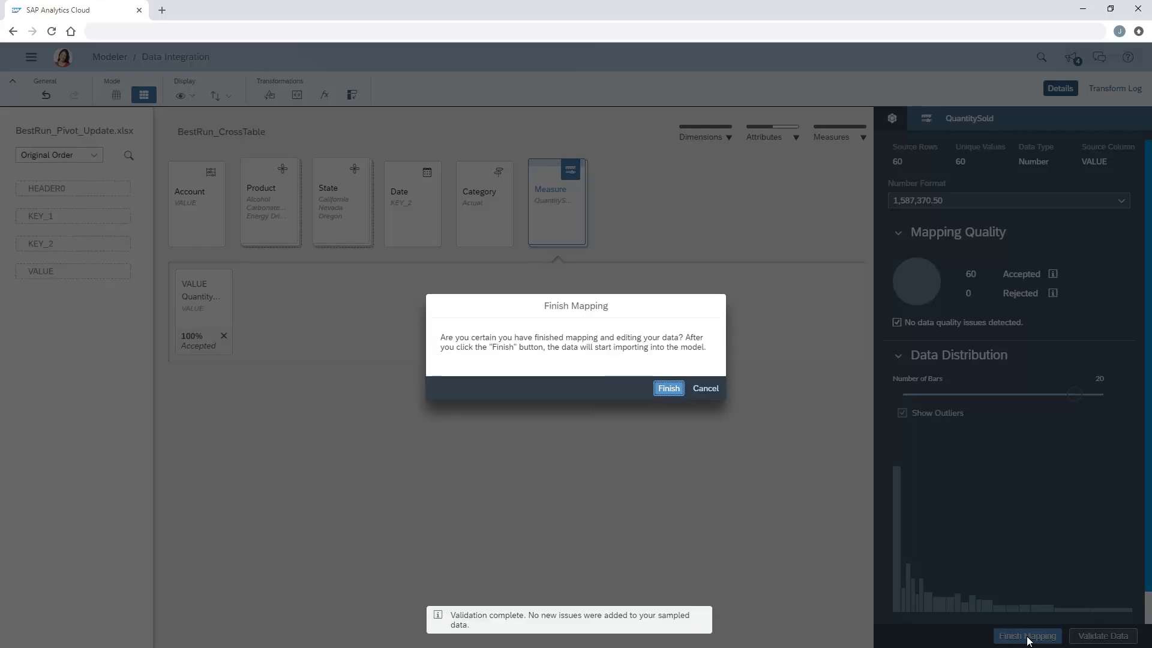
Step: Confirm the import, adding 60 rows with 0 rejected, replacing the earlier 45
left_click(668, 388)
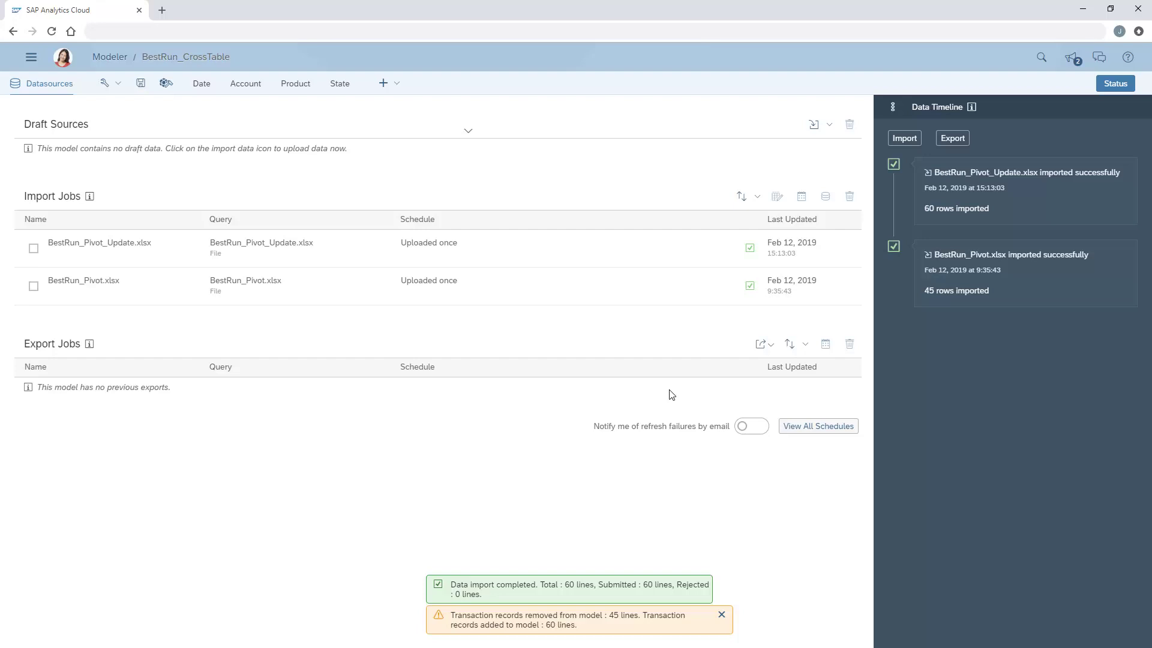